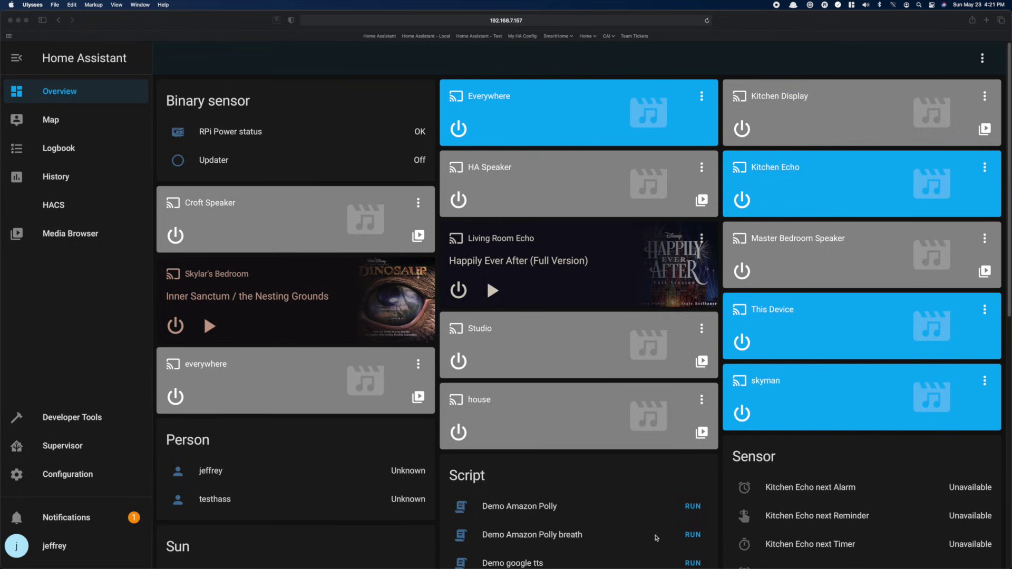
Switch from the Overview dashboard to the Supervisor section.
{"action": "left_click", "coordinate": [70, 451]}
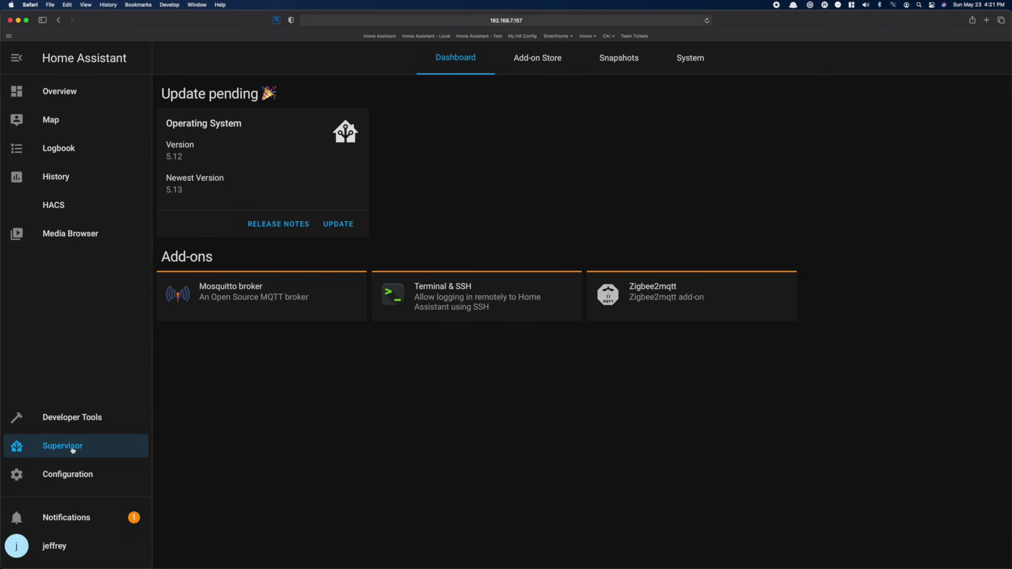
Search the Add-on Store for 'file' and open the File editor add-on's page.
{"action": "left_click", "coordinate": [532, 63]}
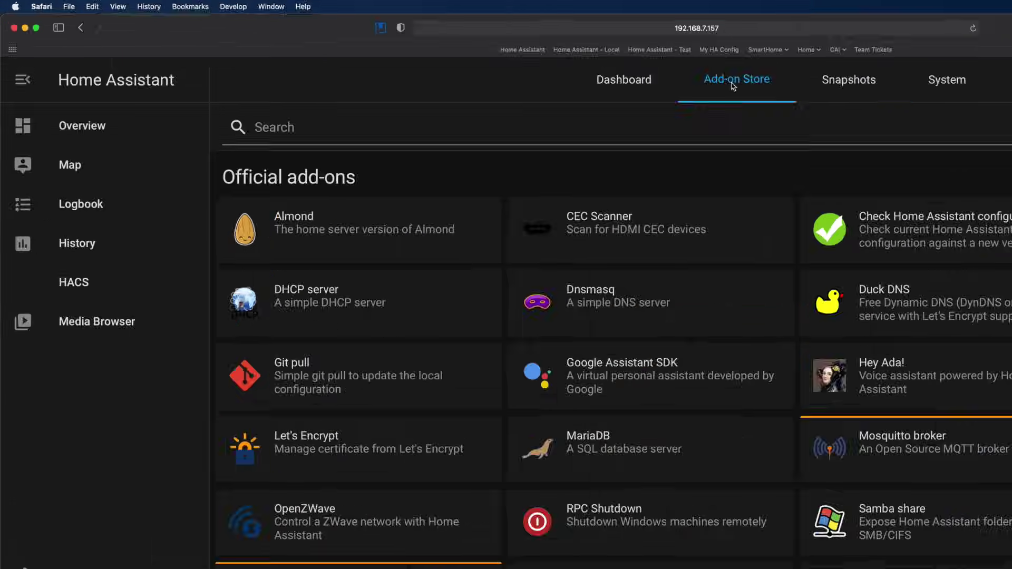
{"action": "left_click", "coordinate": [212, 92]}
{"action": "type", "text": "file"}
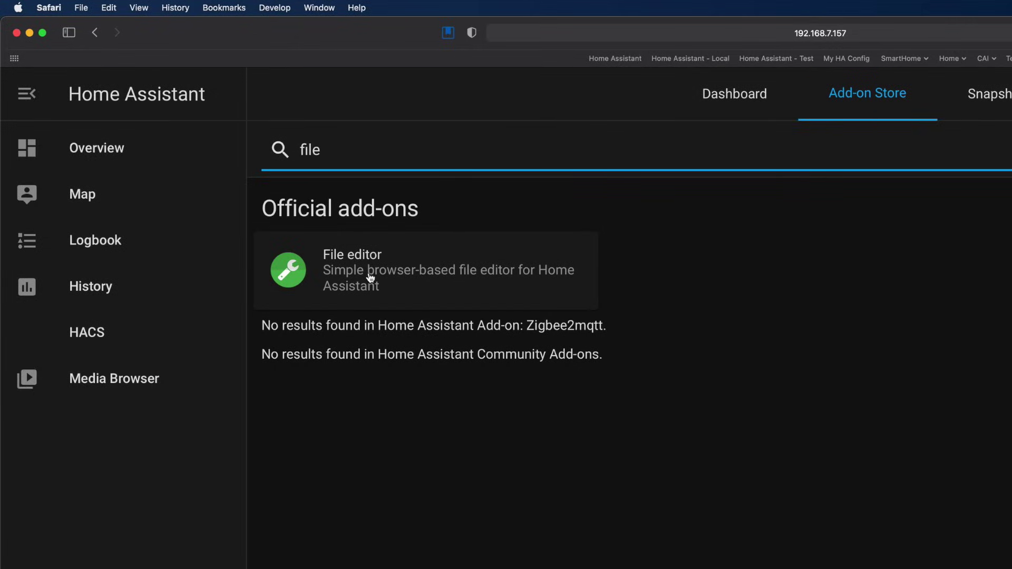
{"action": "left_click", "coordinate": [397, 292]}
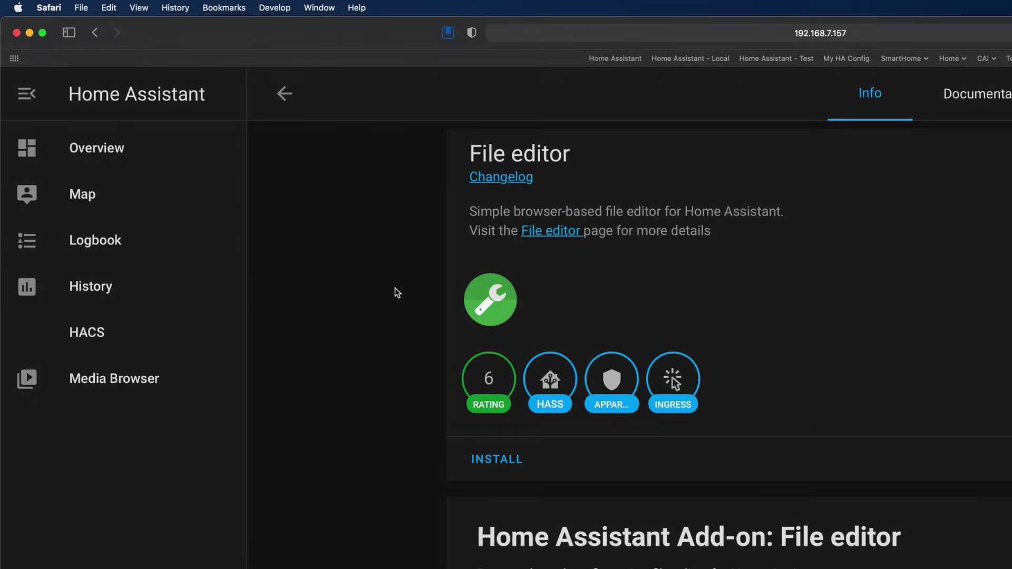
Install File editor 5.3.1, review its documentation, start it and enable Show in sidebar.
{"action": "left_click", "coordinate": [496, 458]}
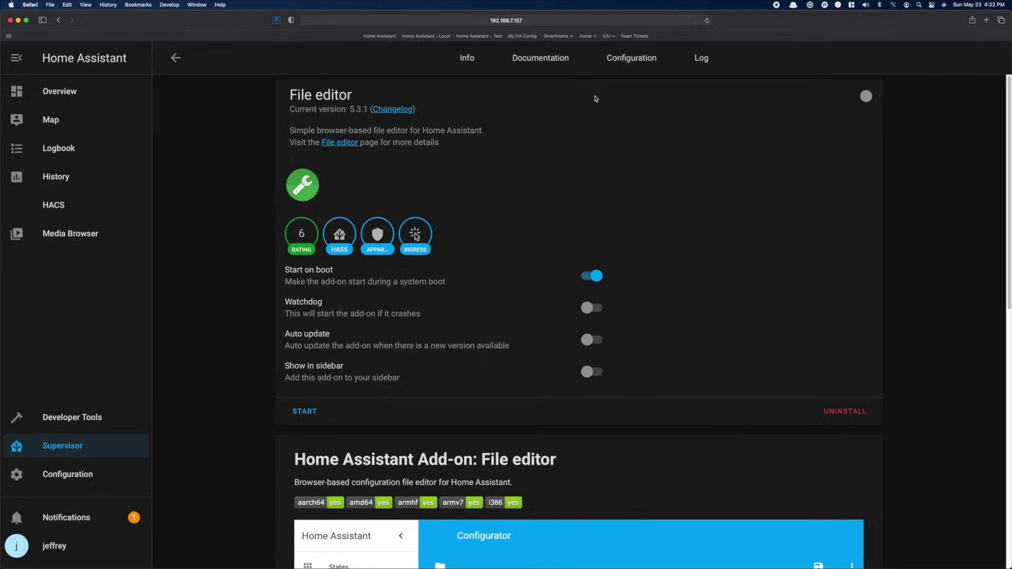
{"action": "left_click", "coordinate": [548, 72]}
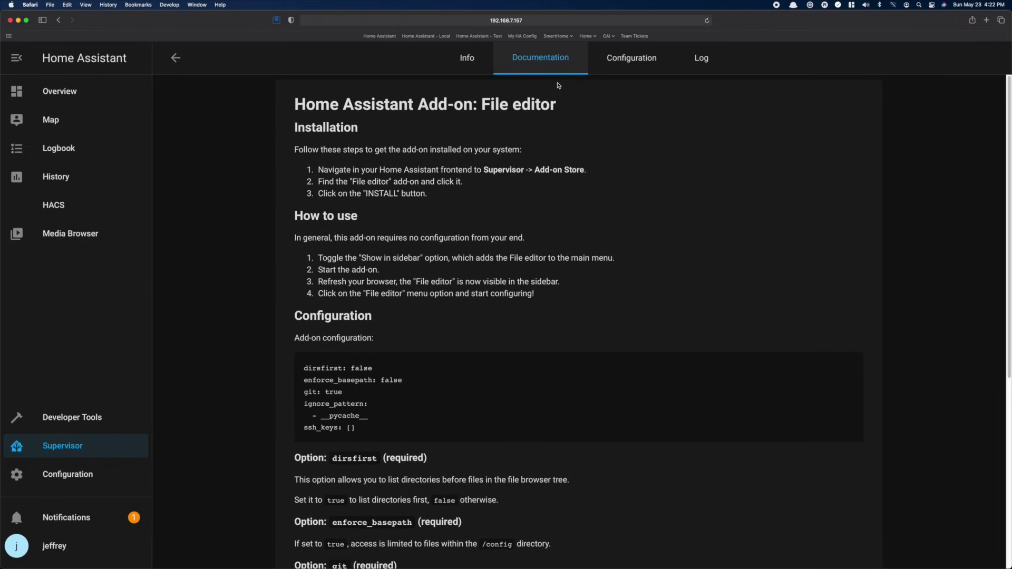
{"action": "left_click", "coordinate": [466, 68]}
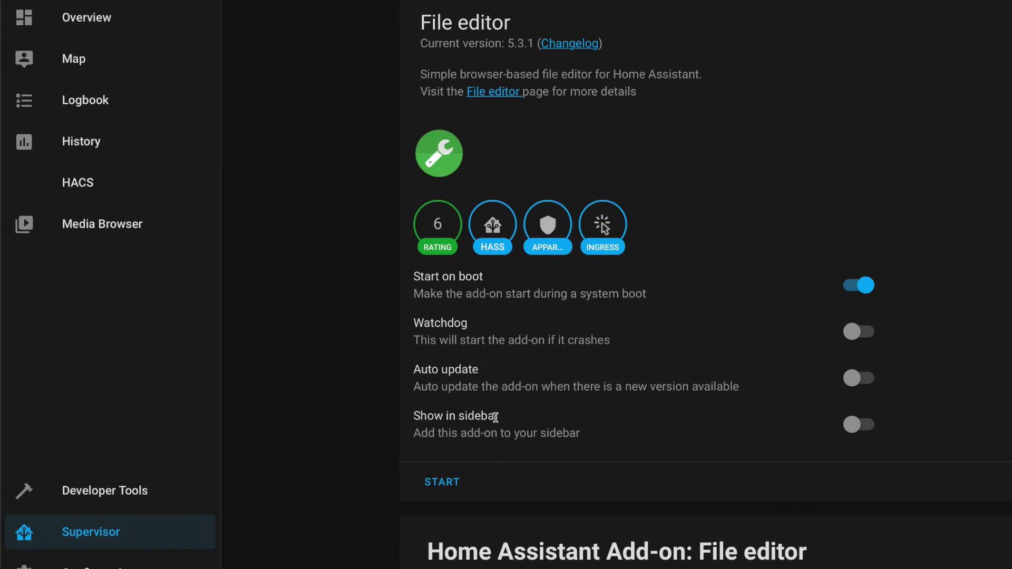
{"action": "left_click", "coordinate": [441, 483]}
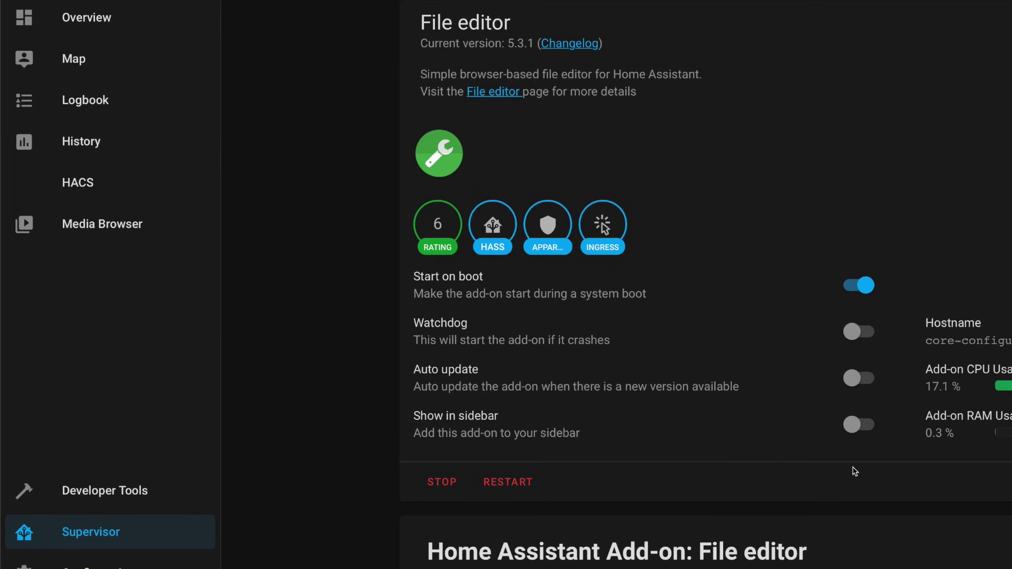
{"action": "left_click", "coordinate": [858, 424]}
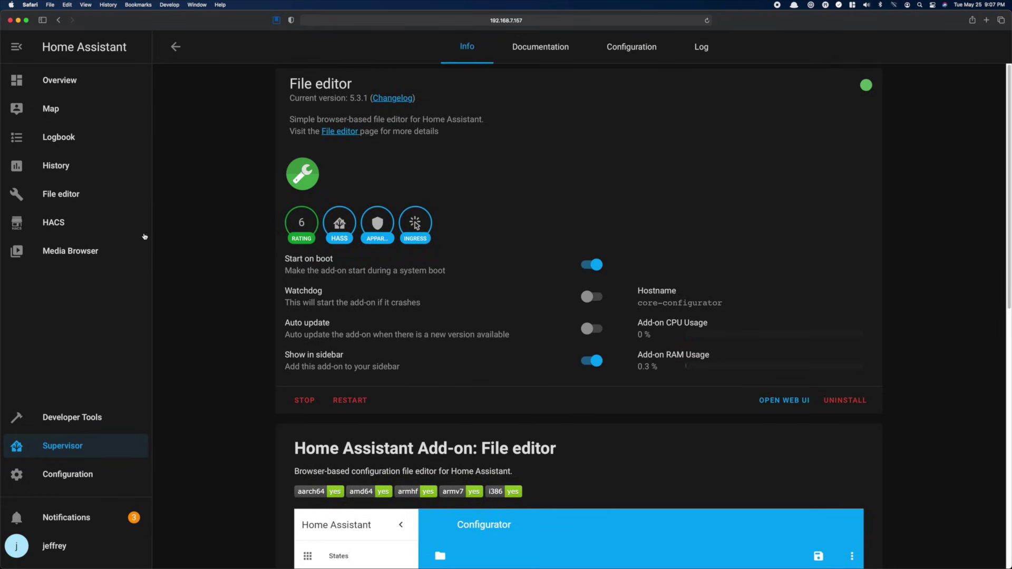
Open configuration.yaml in File editor by browsing the config folder.
{"action": "left_click", "coordinate": [55, 194]}
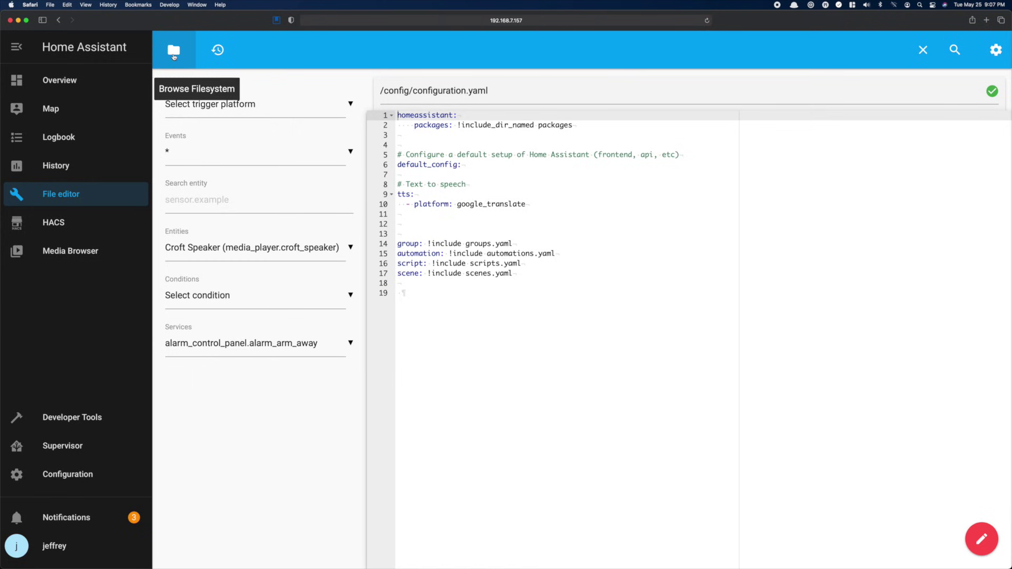
{"action": "left_click", "coordinate": [174, 51]}
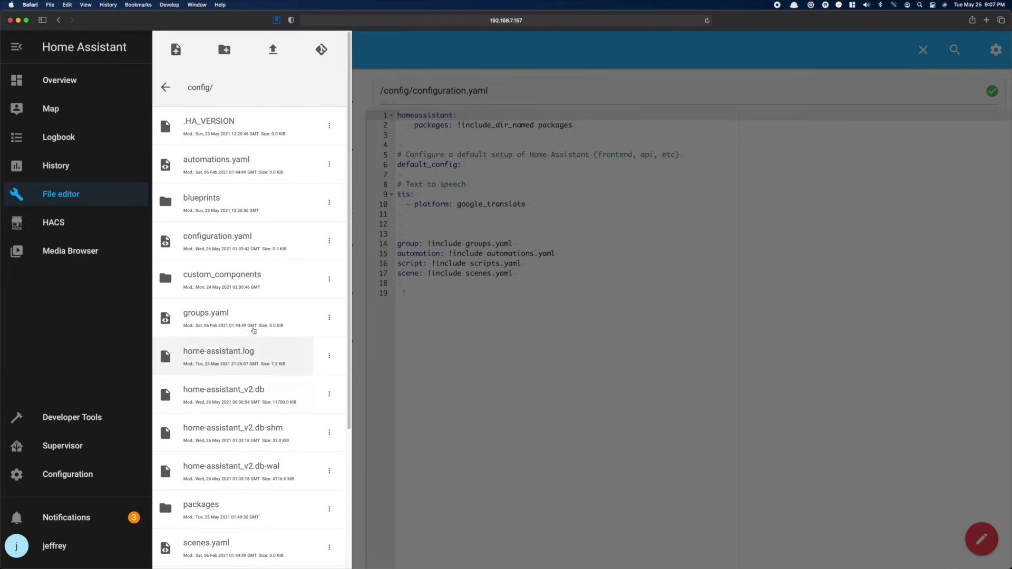
{"action": "left_click", "coordinate": [283, 237]}
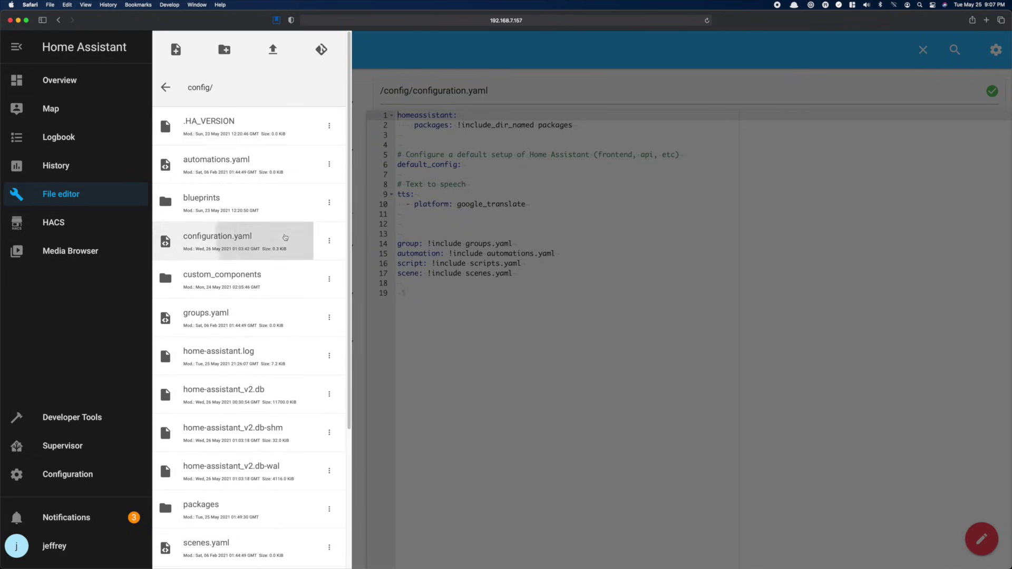
{"action": "left_click", "coordinate": [577, 177]}
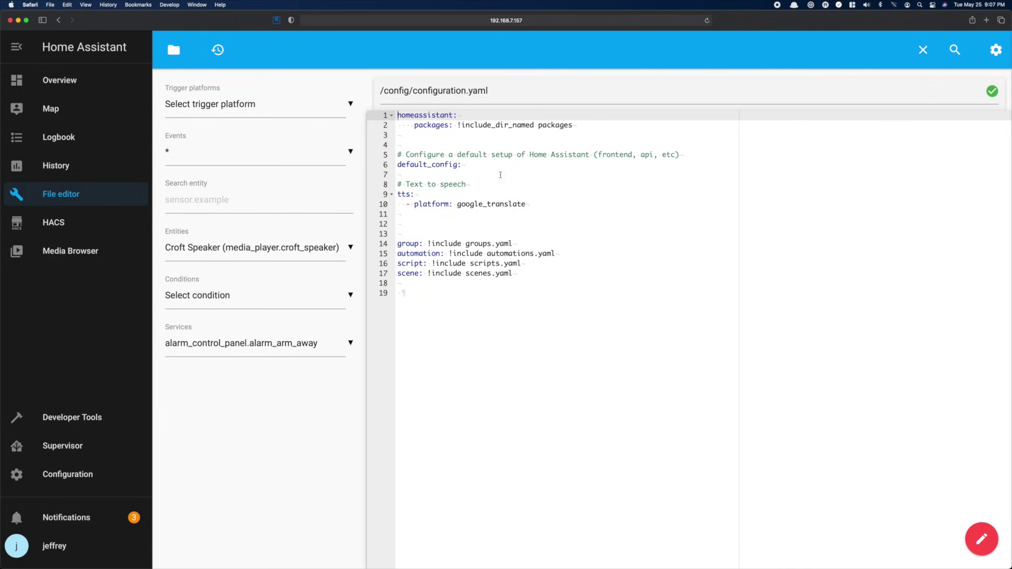
Type and delete a test character on line 18, then save configuration.yaml.
{"action": "left_click", "coordinate": [401, 283]}
{"action": "type", "text": "d"}
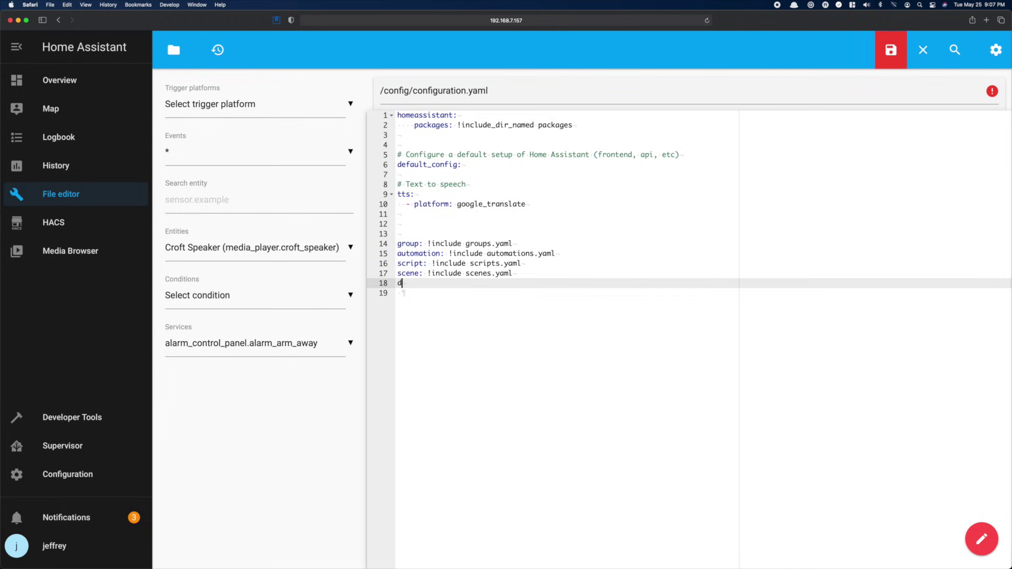
{"action": "key", "text": "BackSpace"}
{"action": "key", "text": "super+s"}
{"action": "left_click", "coordinate": [889, 51]}
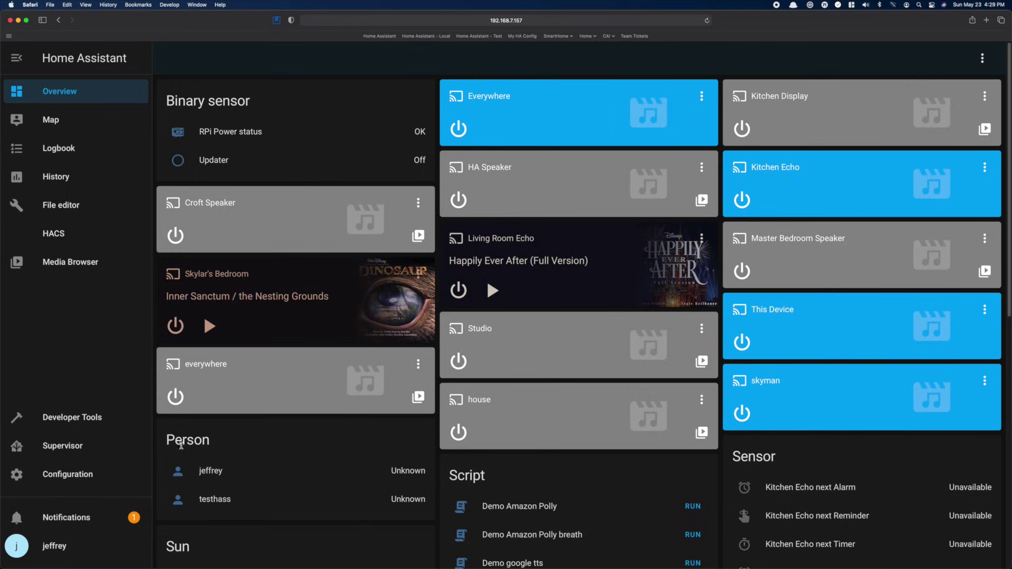
Search the Supervisor Add-on Store for 'Sam' and install the Samba share add-on.
{"action": "left_click", "coordinate": [70, 448]}
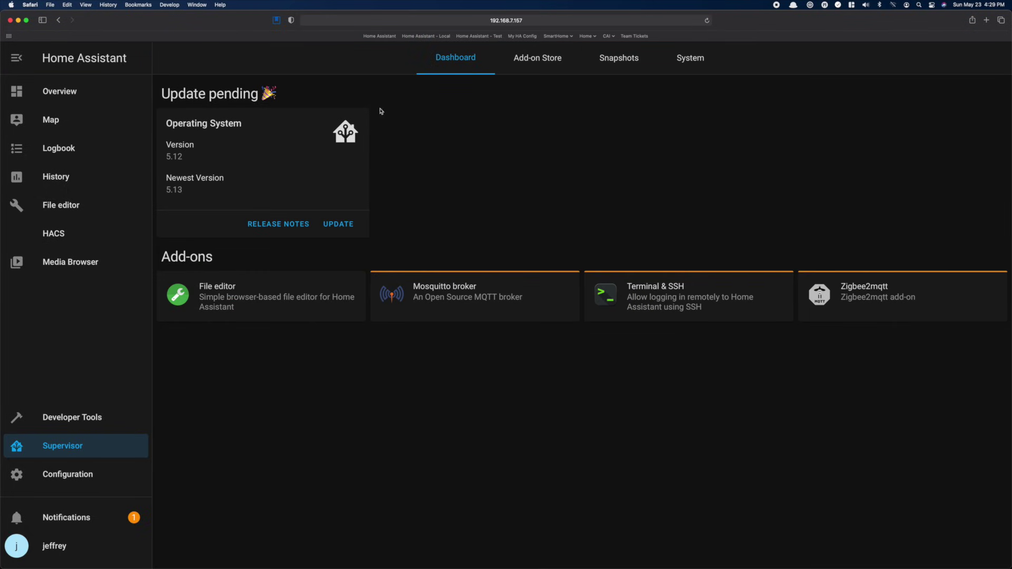
{"action": "left_click", "coordinate": [537, 53]}
{"action": "left_click", "coordinate": [283, 95]}
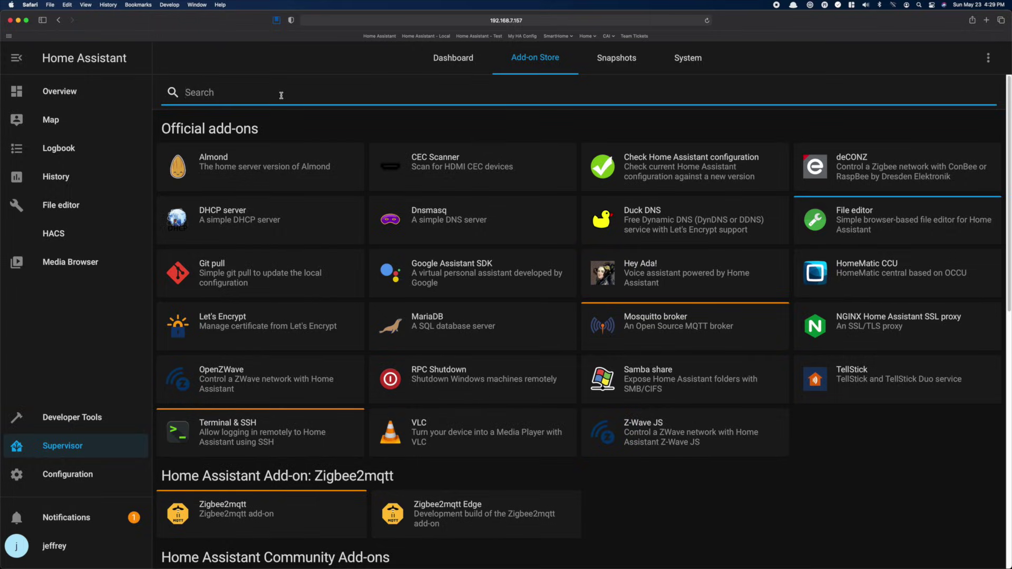
{"action": "type", "text": "Sam"}
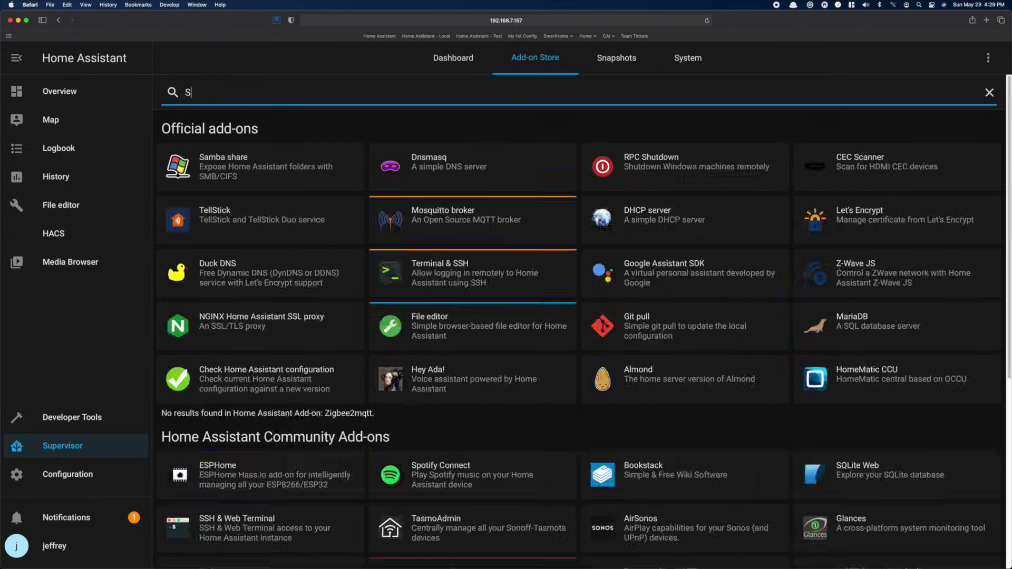
{"action": "left_click", "coordinate": [243, 169]}
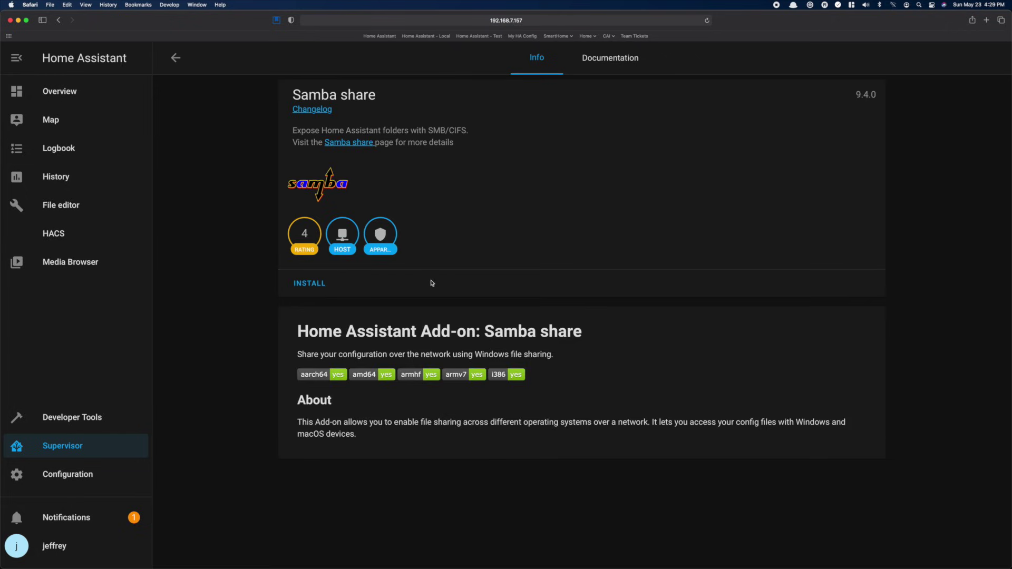
{"action": "left_click", "coordinate": [321, 283]}
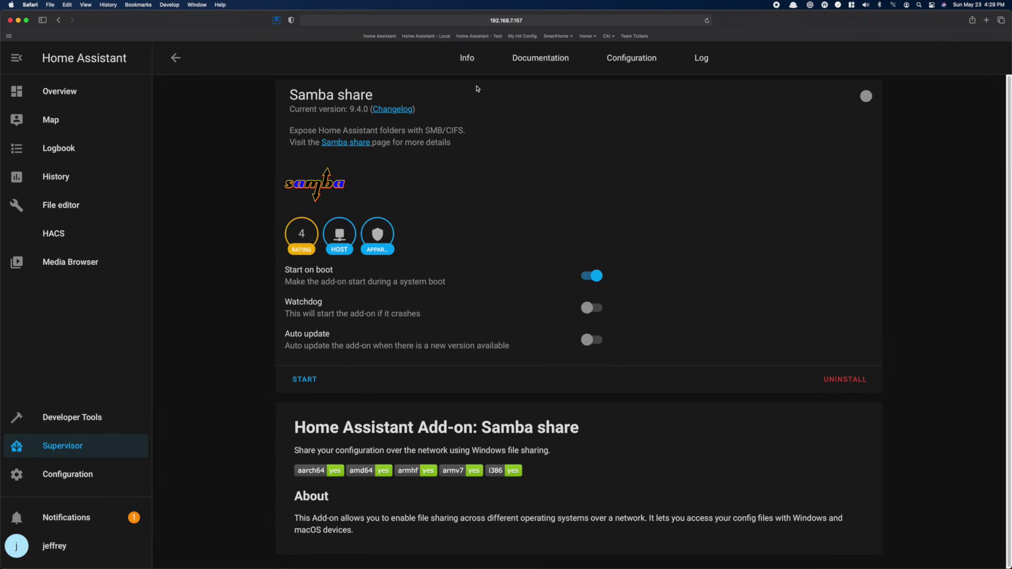
In the Samba share configuration, enter a new username and password.
{"action": "left_click", "coordinate": [637, 59]}
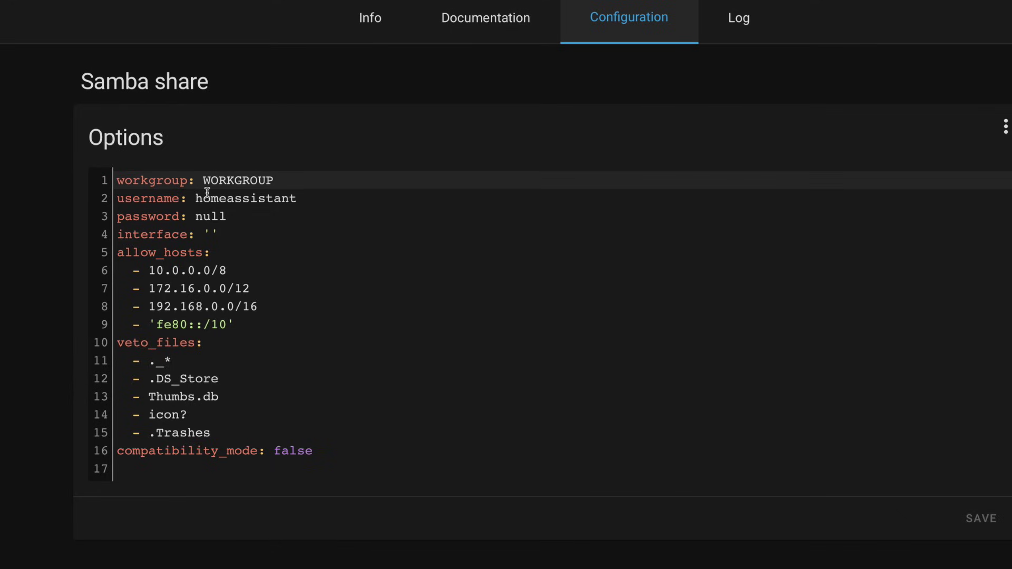
{"action": "left_click_drag", "start_coordinate": [196, 199], "coordinate": [300, 199]}
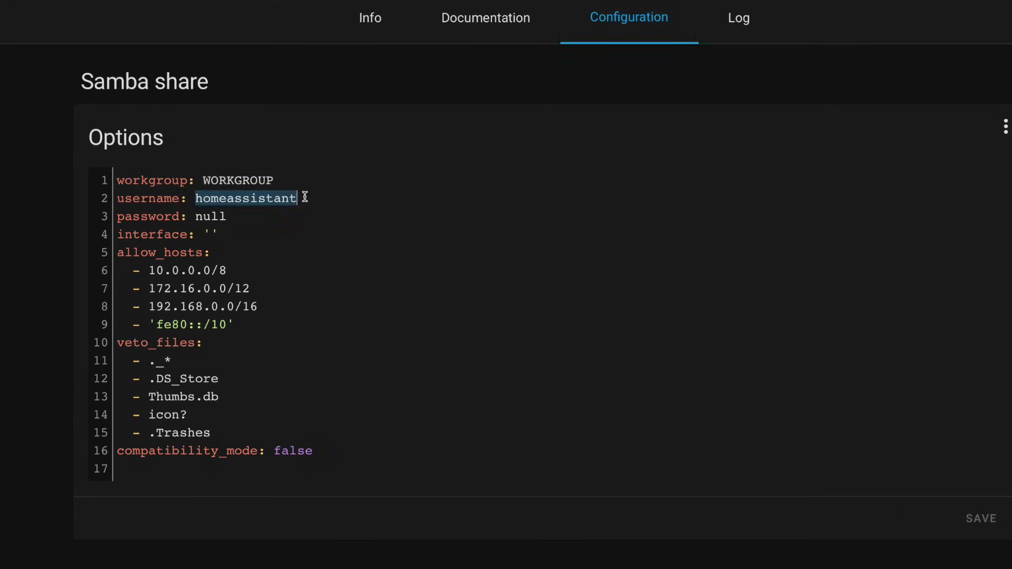
{"action": "type", "text": "secretfiles"}
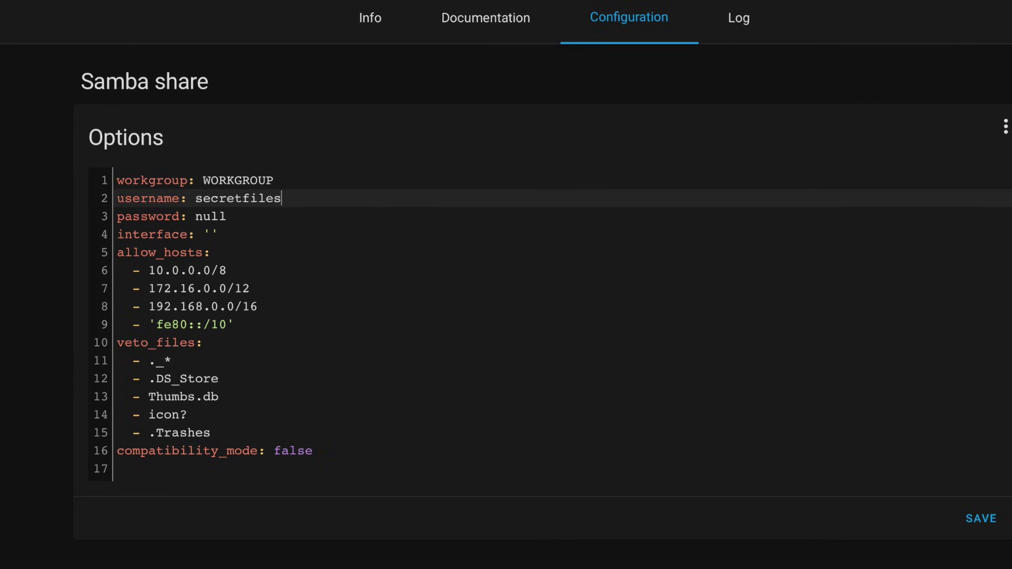
{"action": "double_click", "coordinate": [204, 217]}
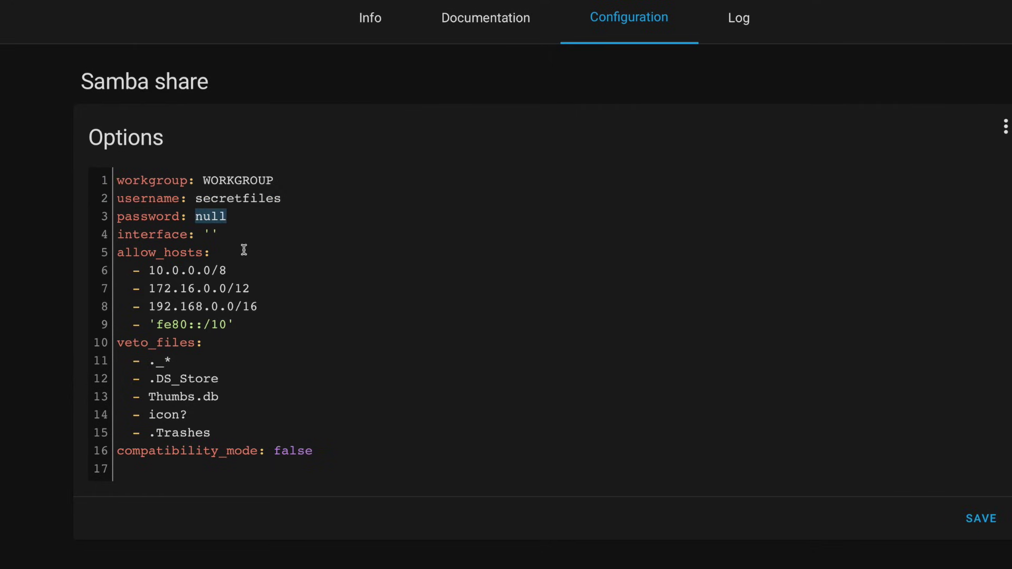
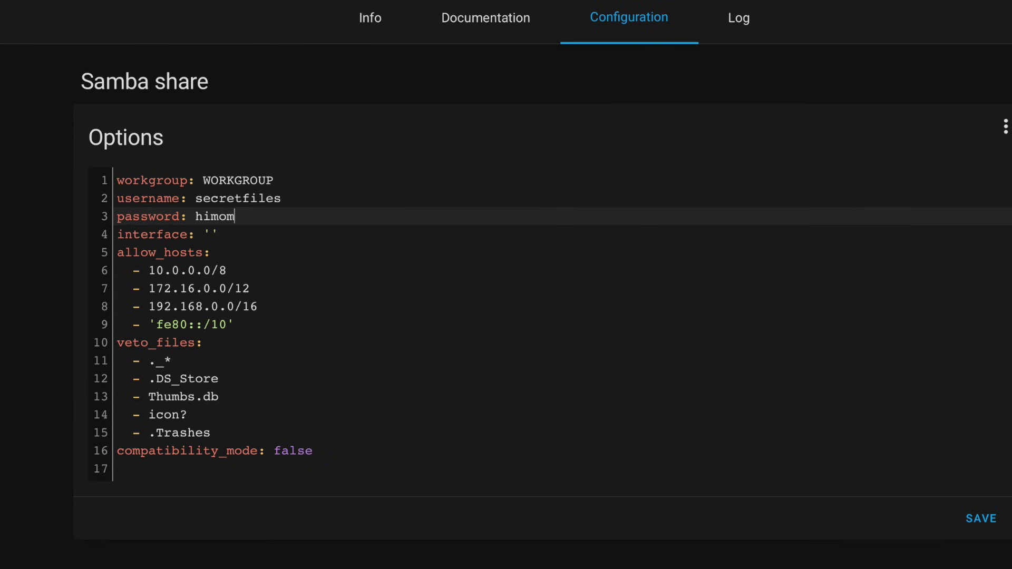
Trim allow_hosts to only 192.168.0.0/16, save the options, and start Samba share.
{"action": "left_click_drag", "start_coordinate": [133, 271], "coordinate": [278, 292]}
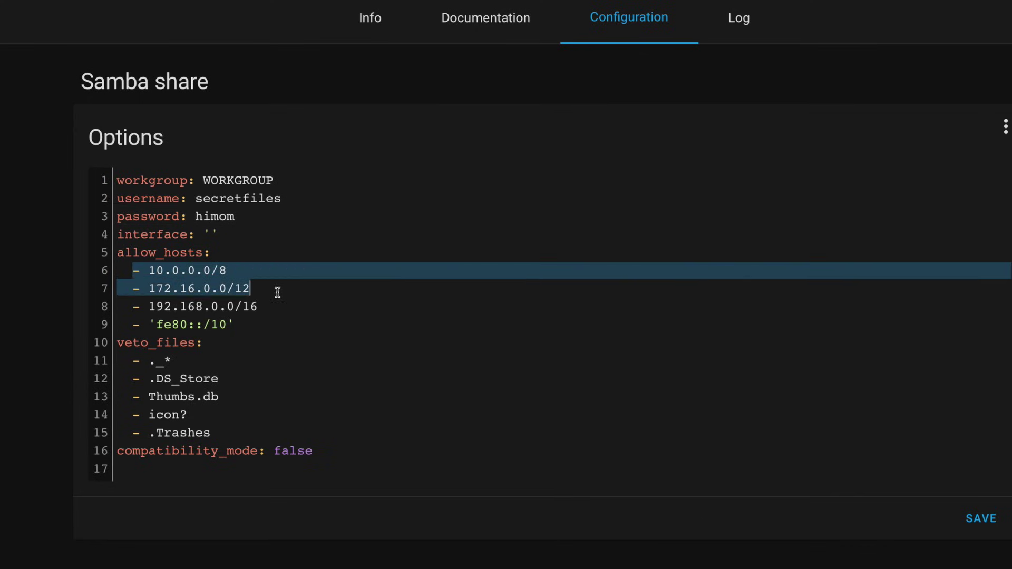
{"action": "key", "text": "BackSpace"}
{"action": "key", "text": "BackSpace"}
{"action": "key", "text": "BackSpace"}
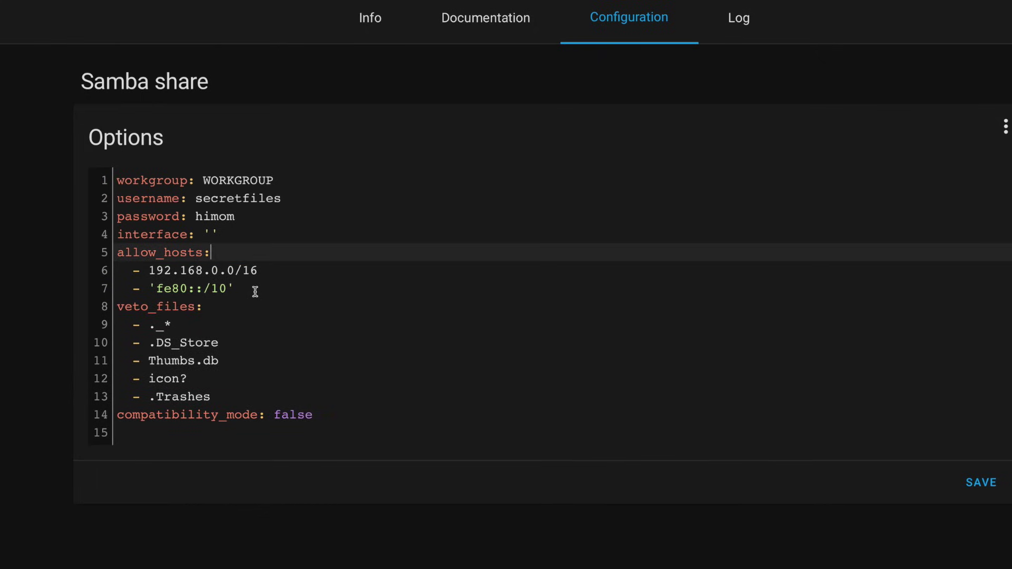
{"action": "left_click_drag", "start_coordinate": [130, 291], "coordinate": [249, 288]}
{"action": "key", "text": "BackSpace"}
{"action": "key", "text": "BackSpace"}
{"action": "key", "text": "BackSpace"}
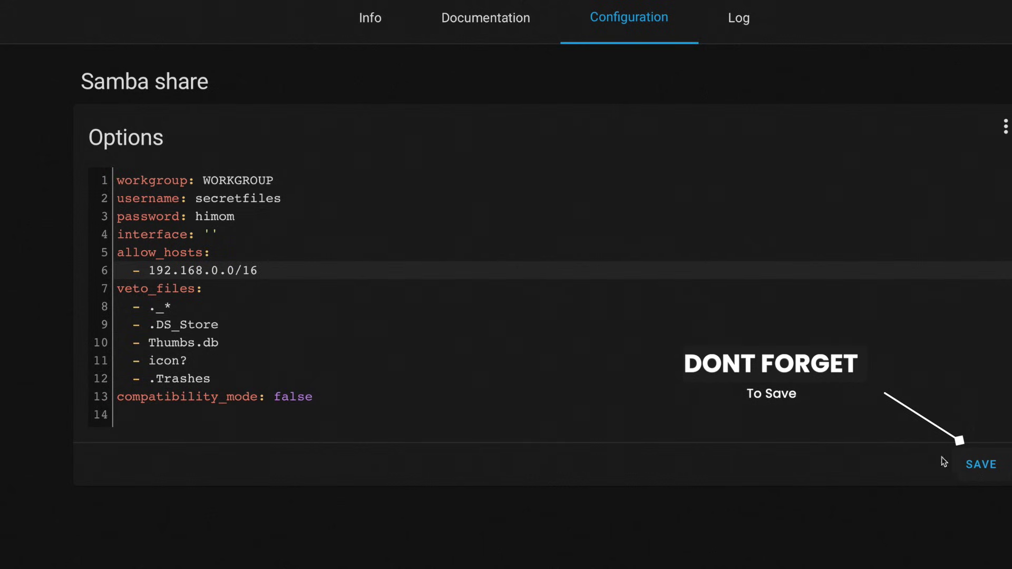
{"action": "left_click", "coordinate": [218, 271]}
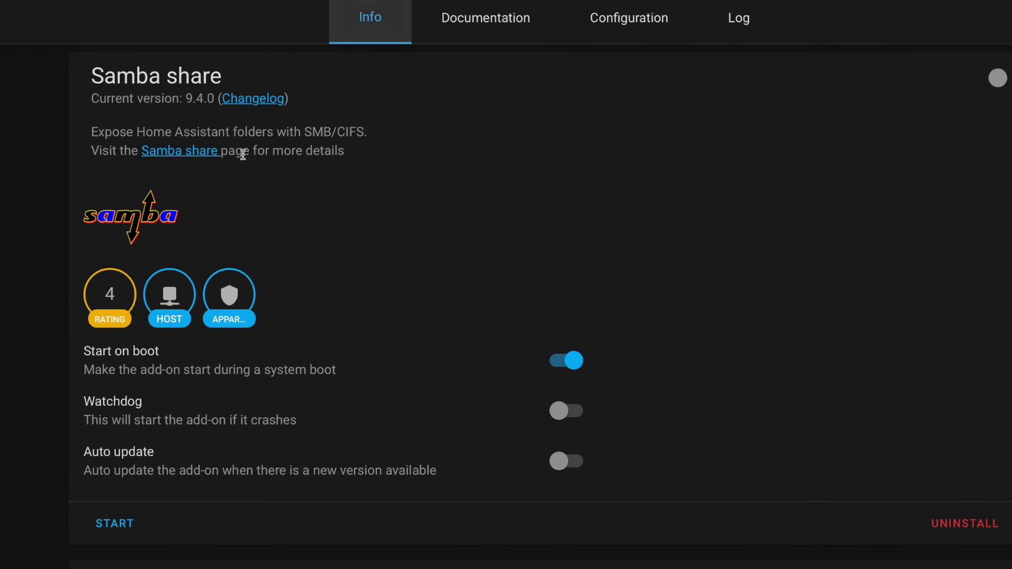
{"action": "left_click", "coordinate": [131, 531]}
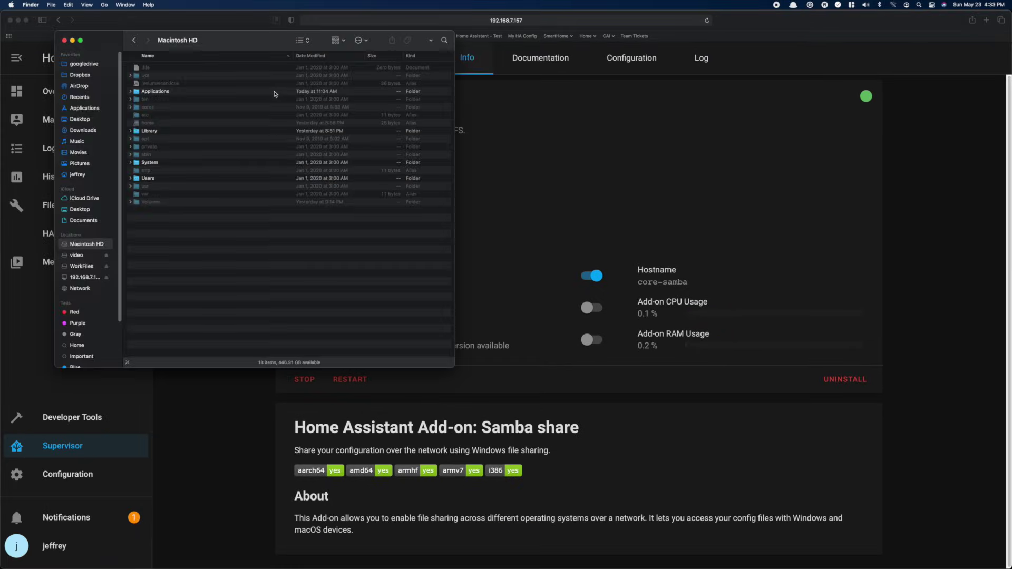
Connect Finder to the server at smb://192.168.7.157.
{"action": "left_click", "coordinate": [157, 7]}
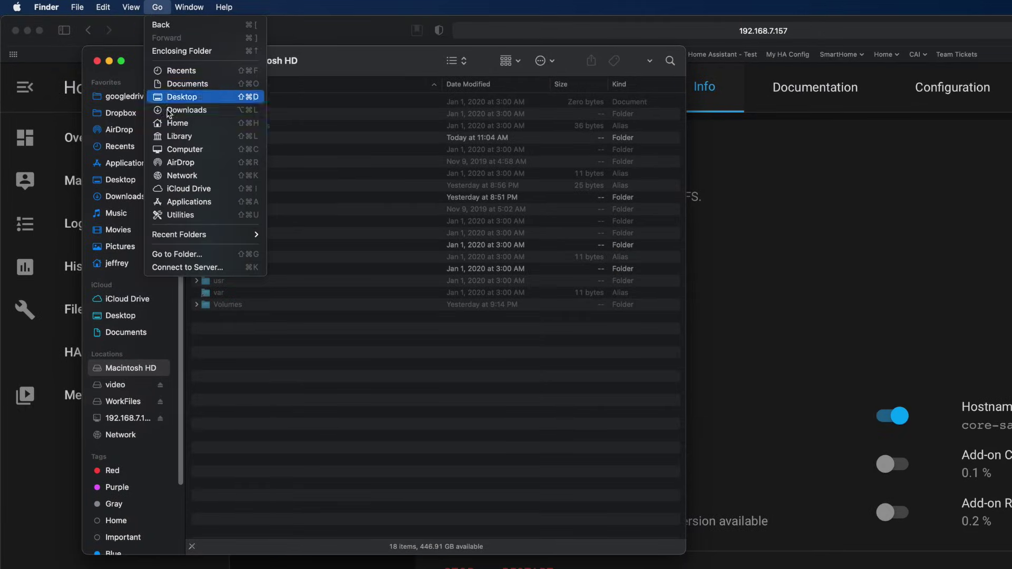
{"action": "left_click", "coordinate": [232, 267]}
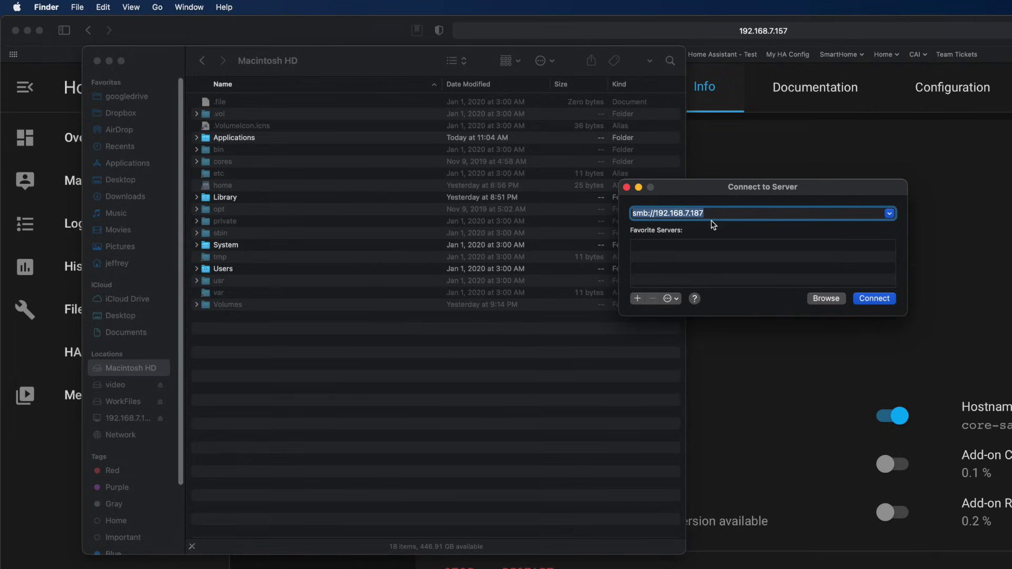
{"action": "left_click", "coordinate": [703, 213]}
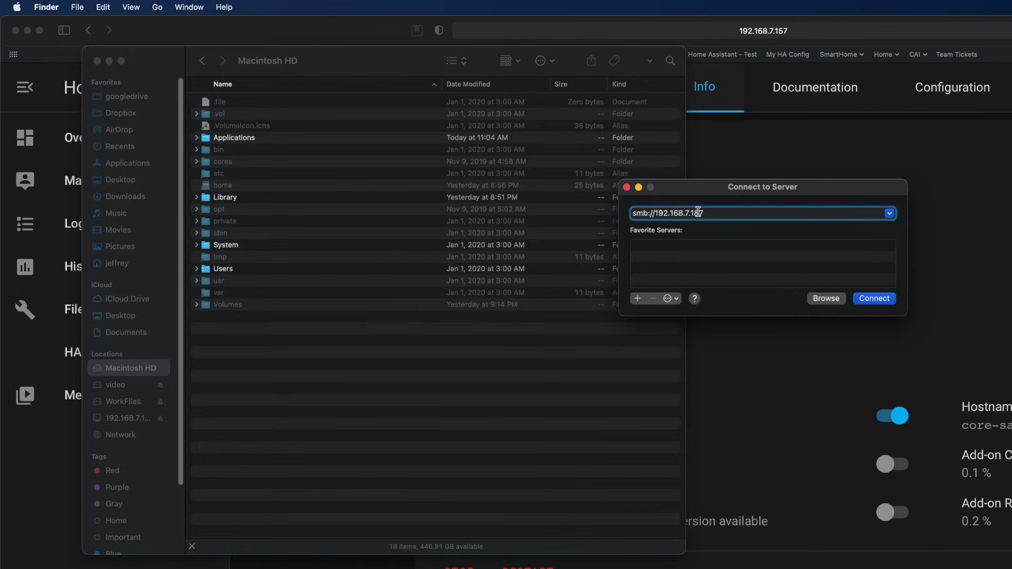
{"action": "type", "text": "57"}
{"action": "left_click", "coordinate": [875, 299]}
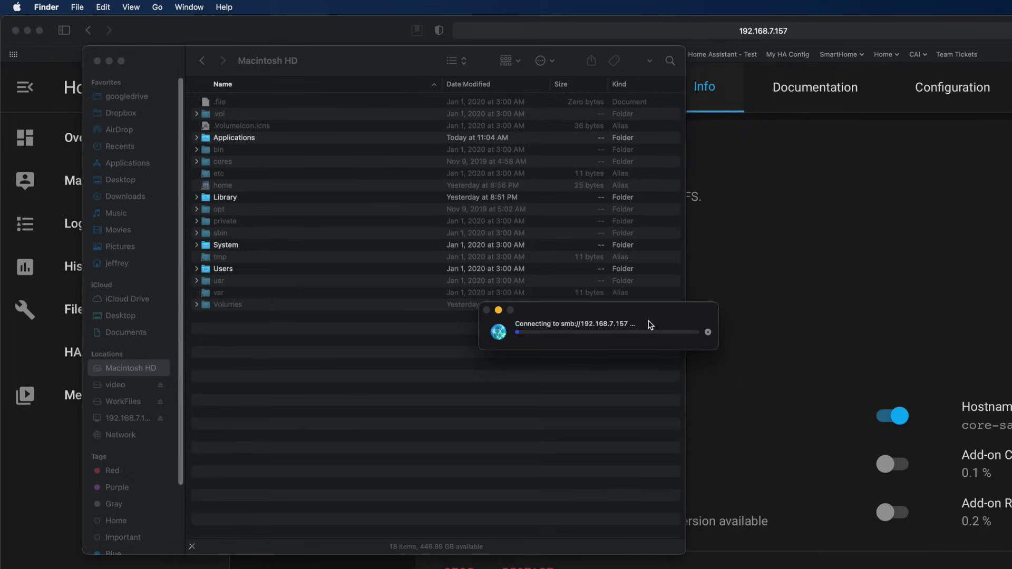
Sign in with the Samba share username and password and mount the config volume.
{"action": "left_click_drag", "start_coordinate": [812, 213], "coordinate": [599, 274]}
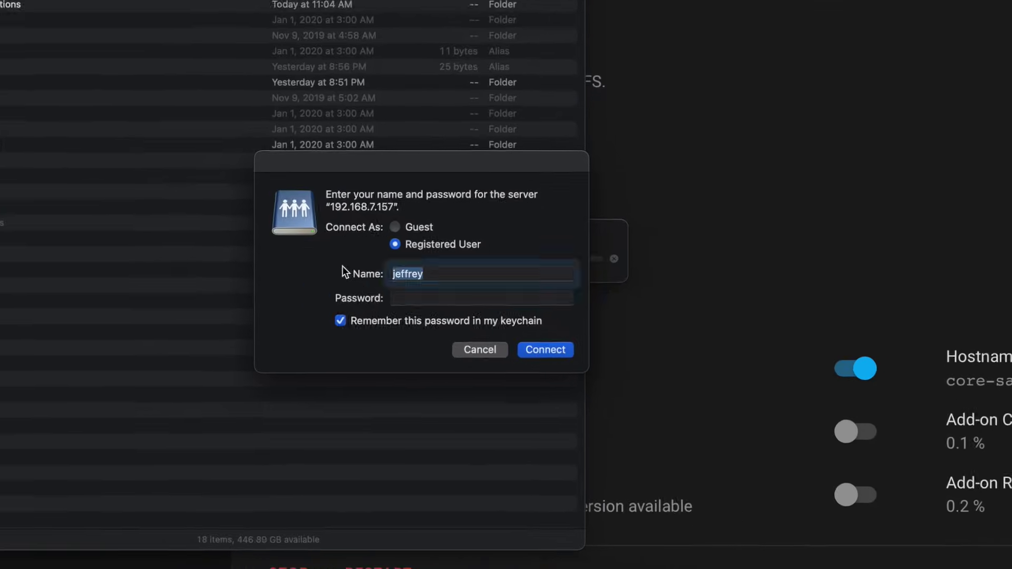
{"action": "type", "text": "secretfiles"}
{"action": "key", "text": "Tab"}
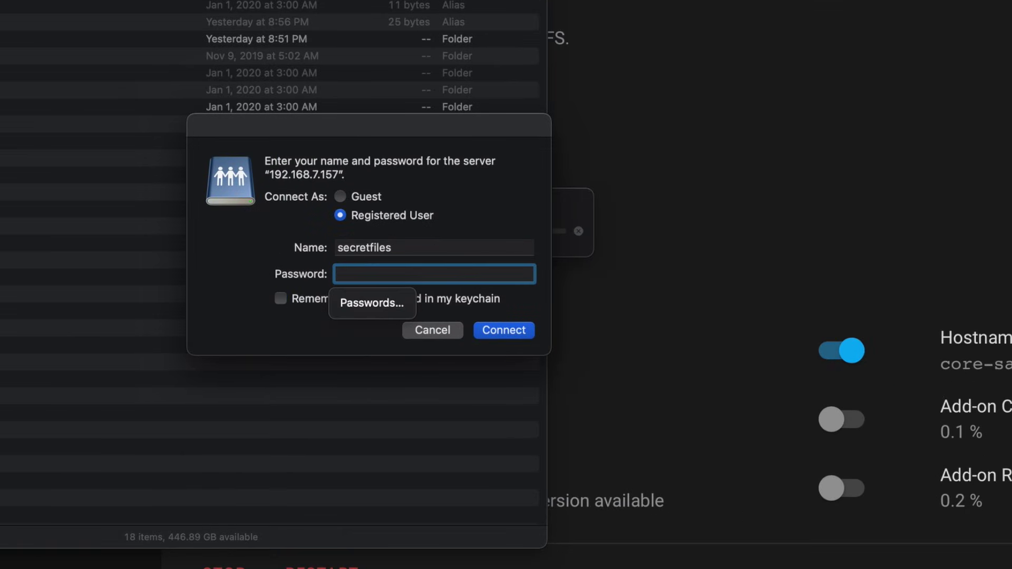
{"action": "type", "text": "***"}
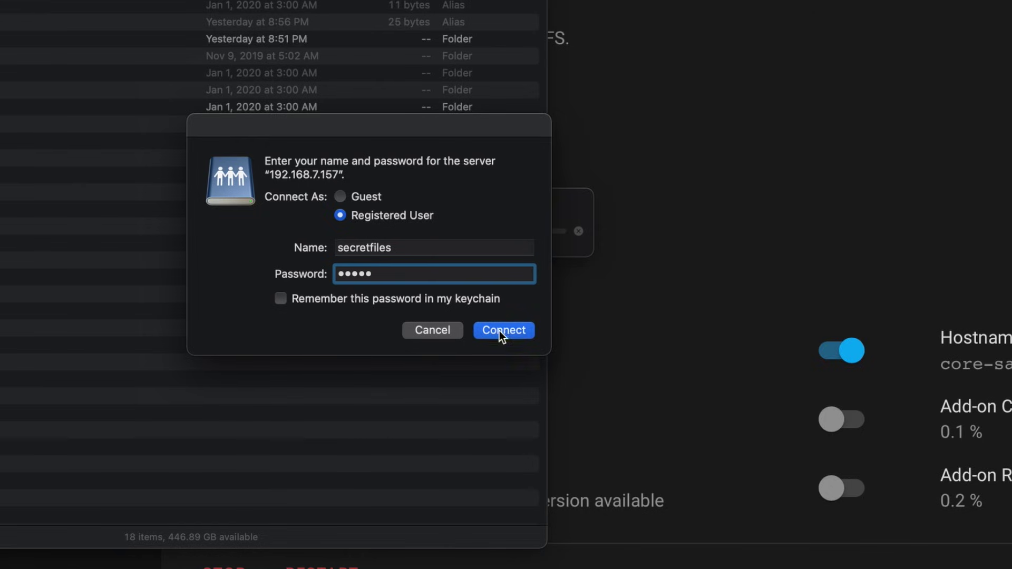
{"action": "left_click", "coordinate": [499, 331]}
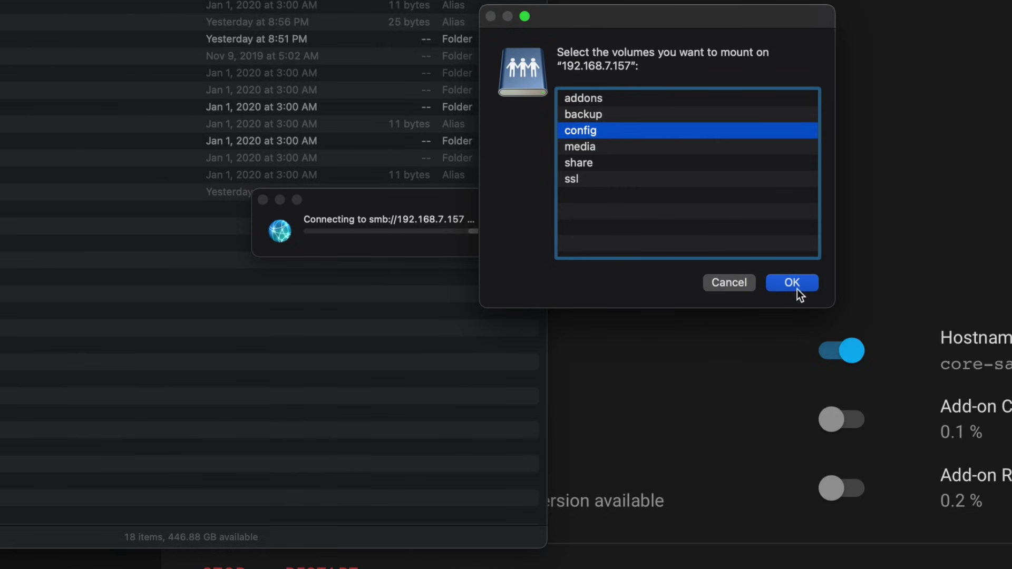
{"action": "left_click", "coordinate": [797, 288]}
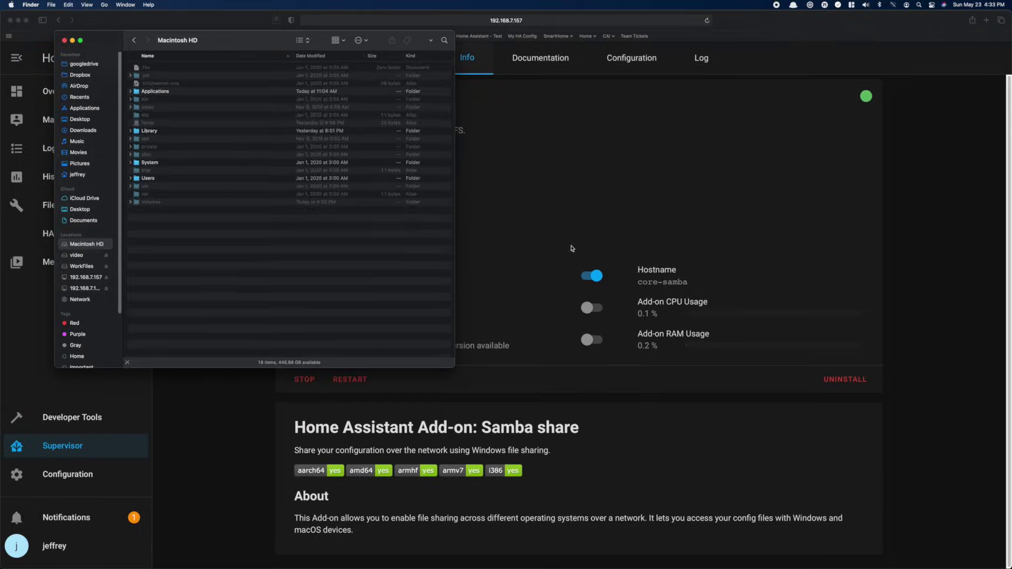
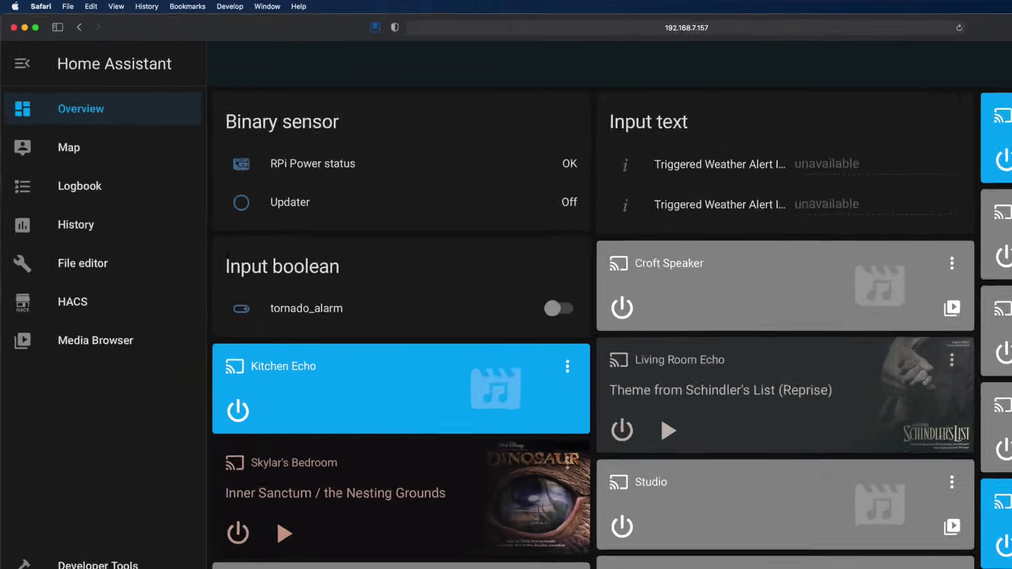
Show the notifications drawer with the core_samba insecure secrets warning.
{"action": "left_click", "coordinate": [101, 521]}
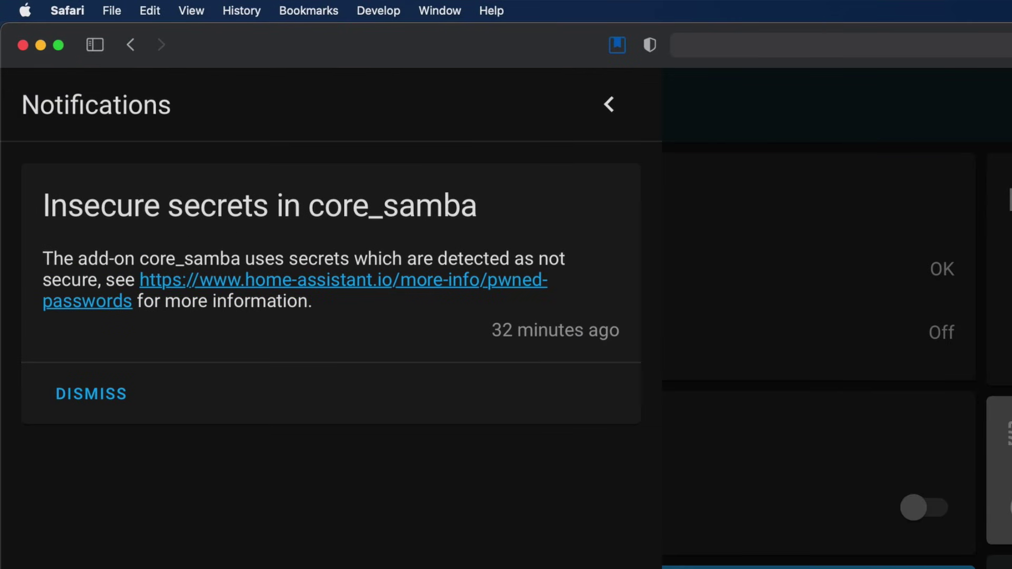